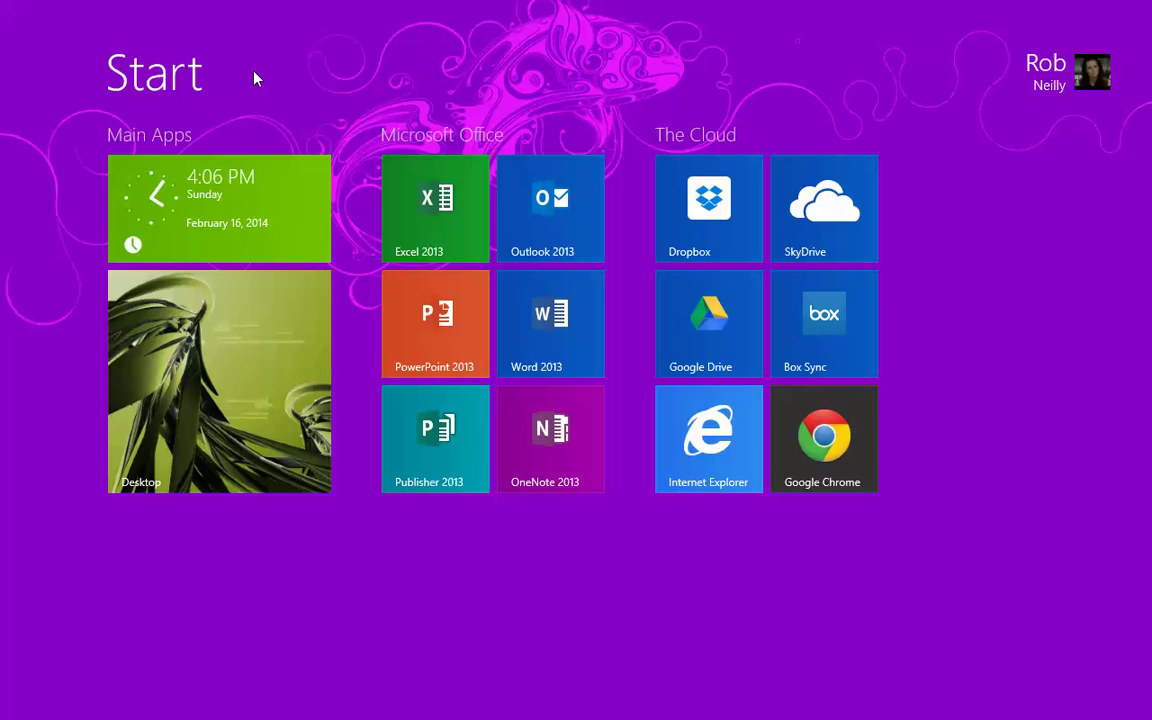
Search the Start screen for File Explorer, open it, and close its window
text(file Explorer)
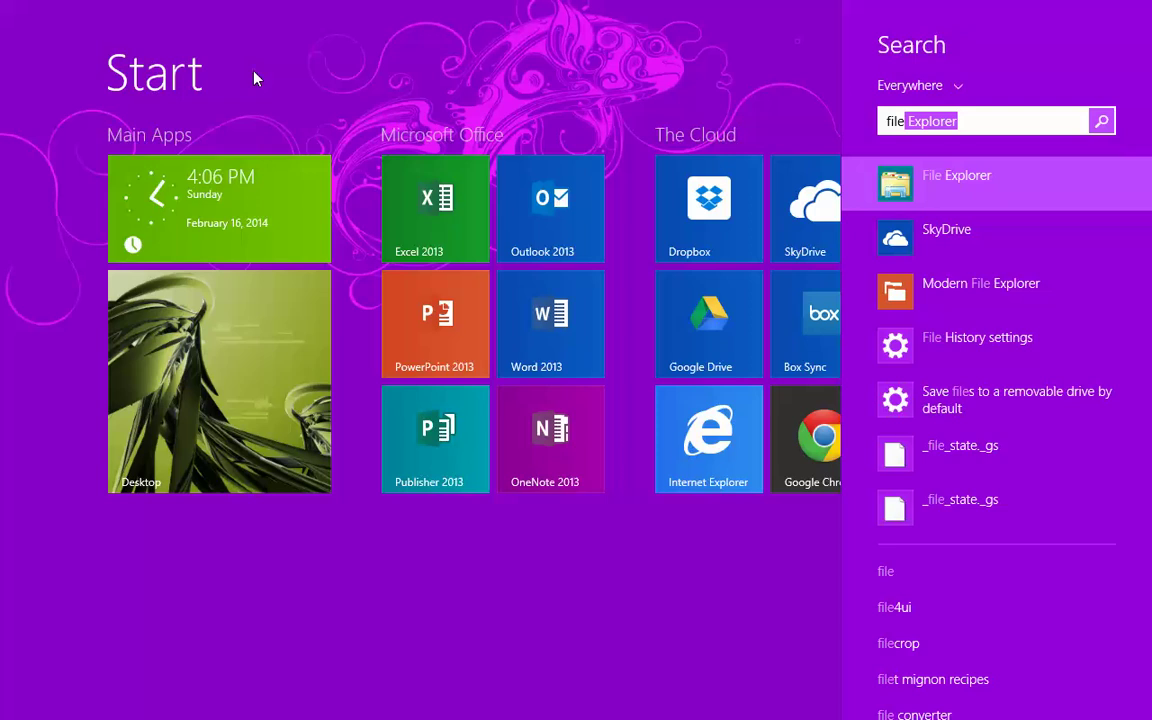
click(1045, 200)
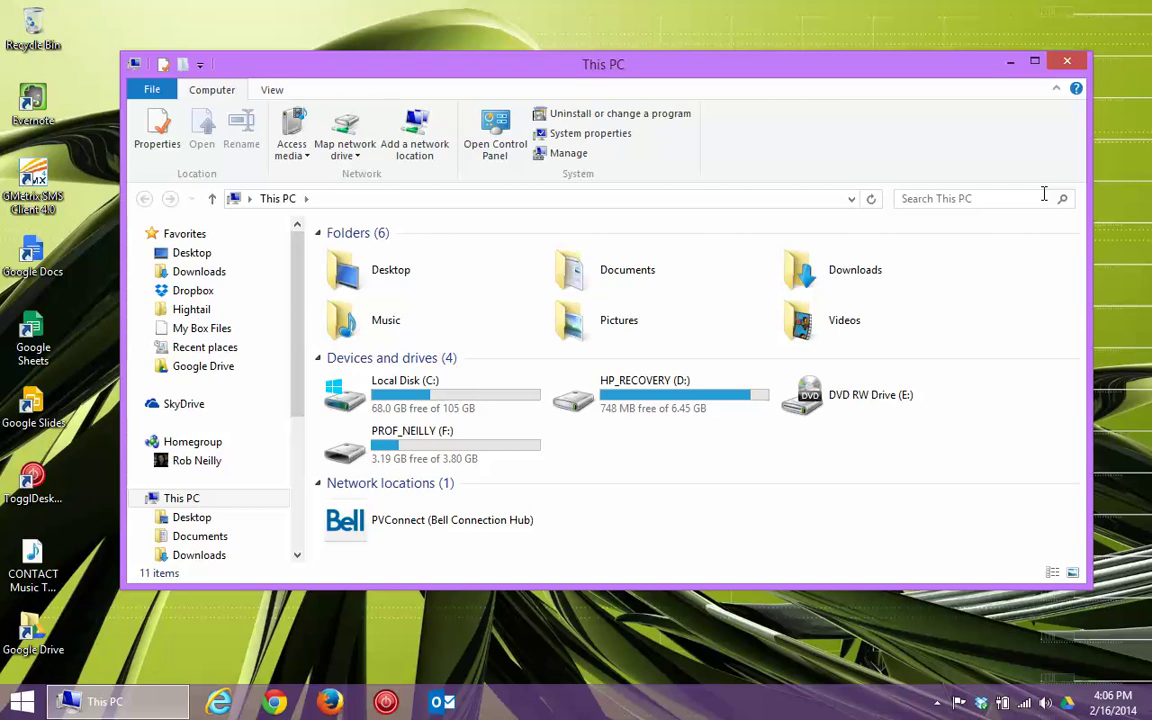
click(1066, 64)
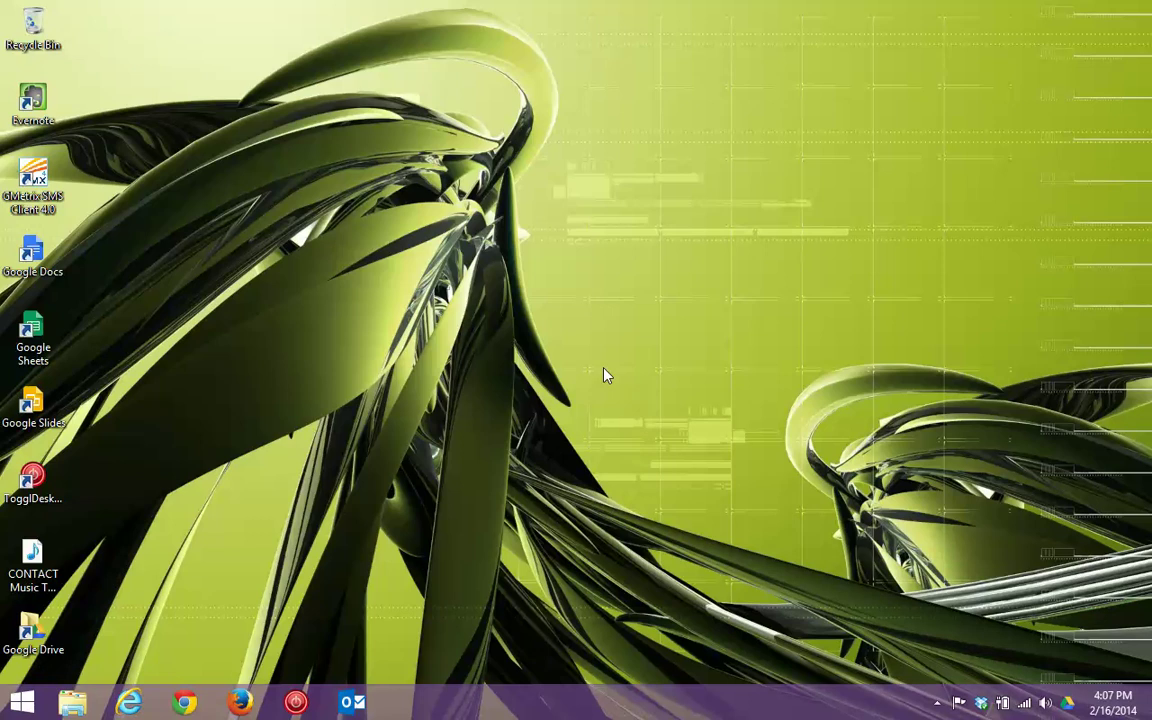
Open a new File Explorer window and look over the View and Computer commands for This PC
key(super+e)
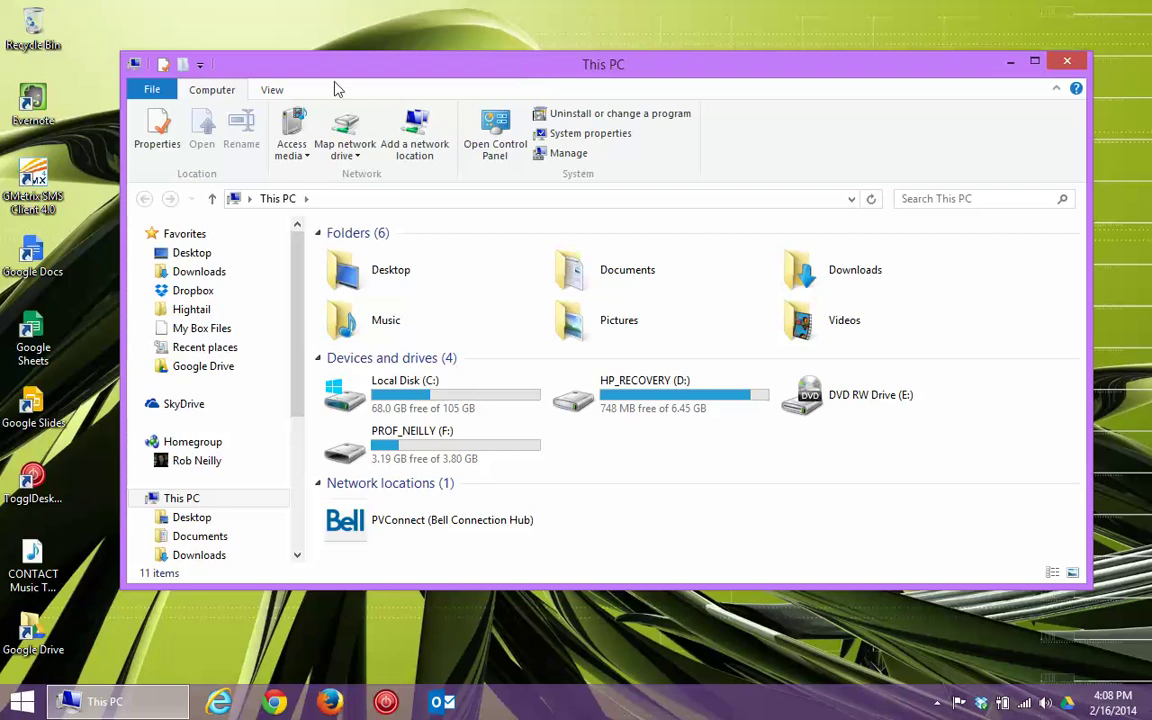
click(267, 90)
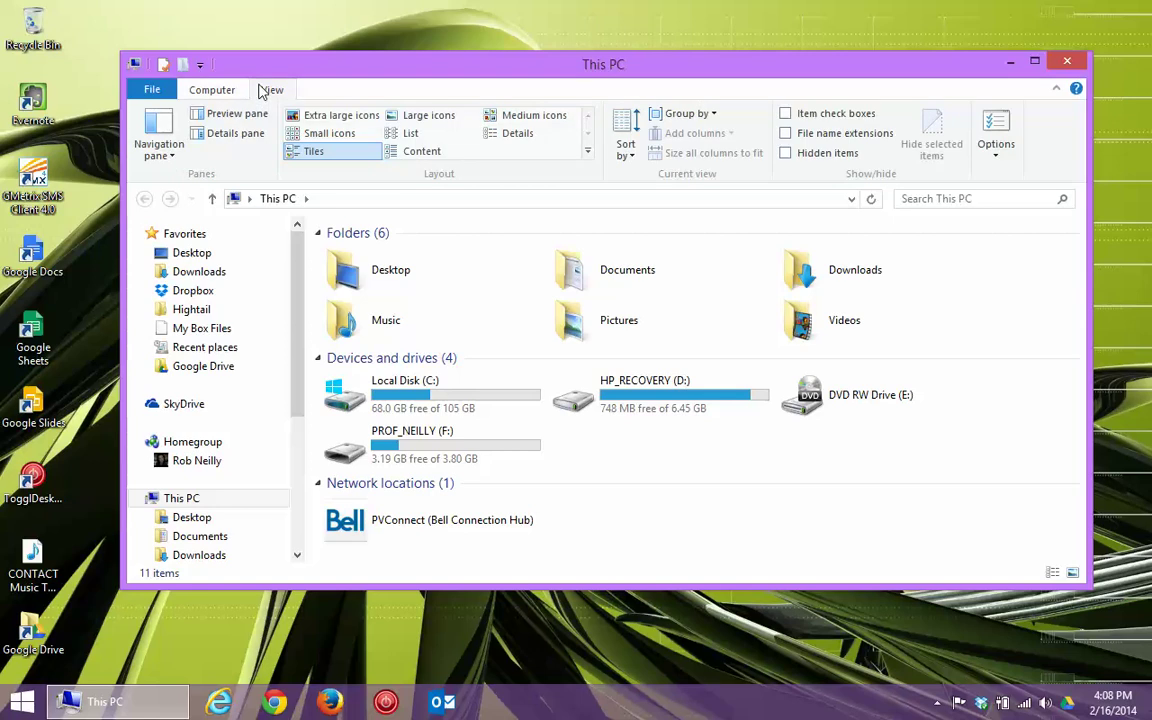
click(205, 89)
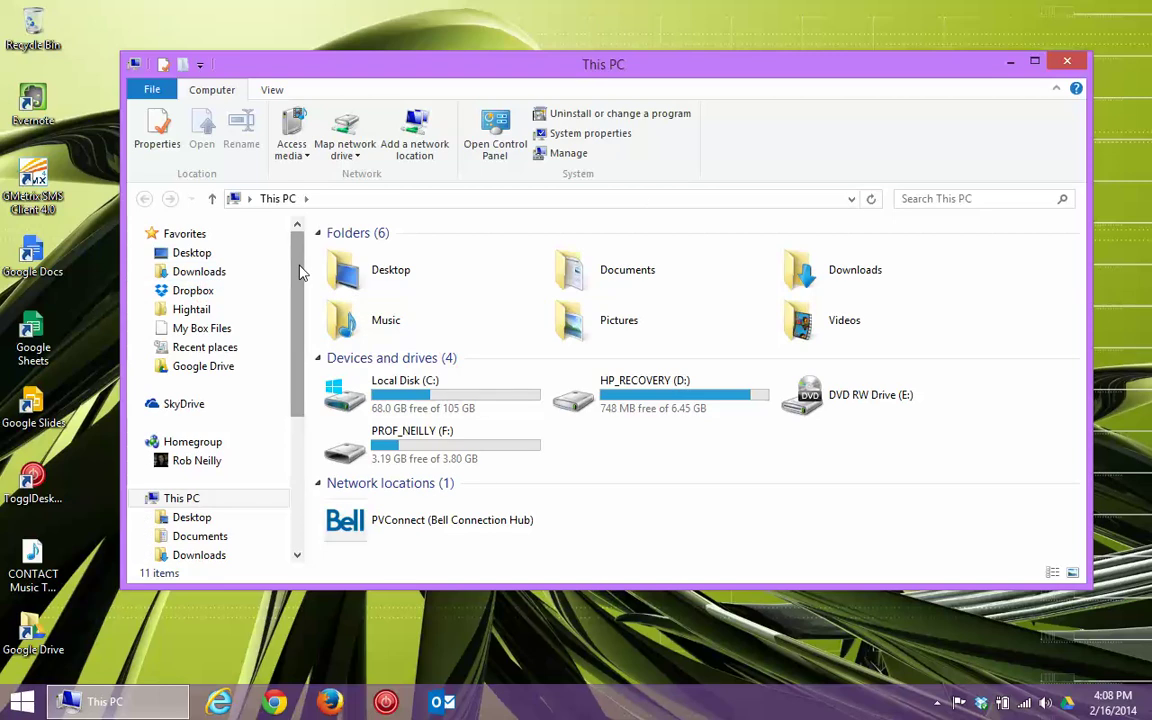
Browse the contents of Local Disk (C:) and then the F: drive from the folder tree
drag(300, 277, 292, 402)
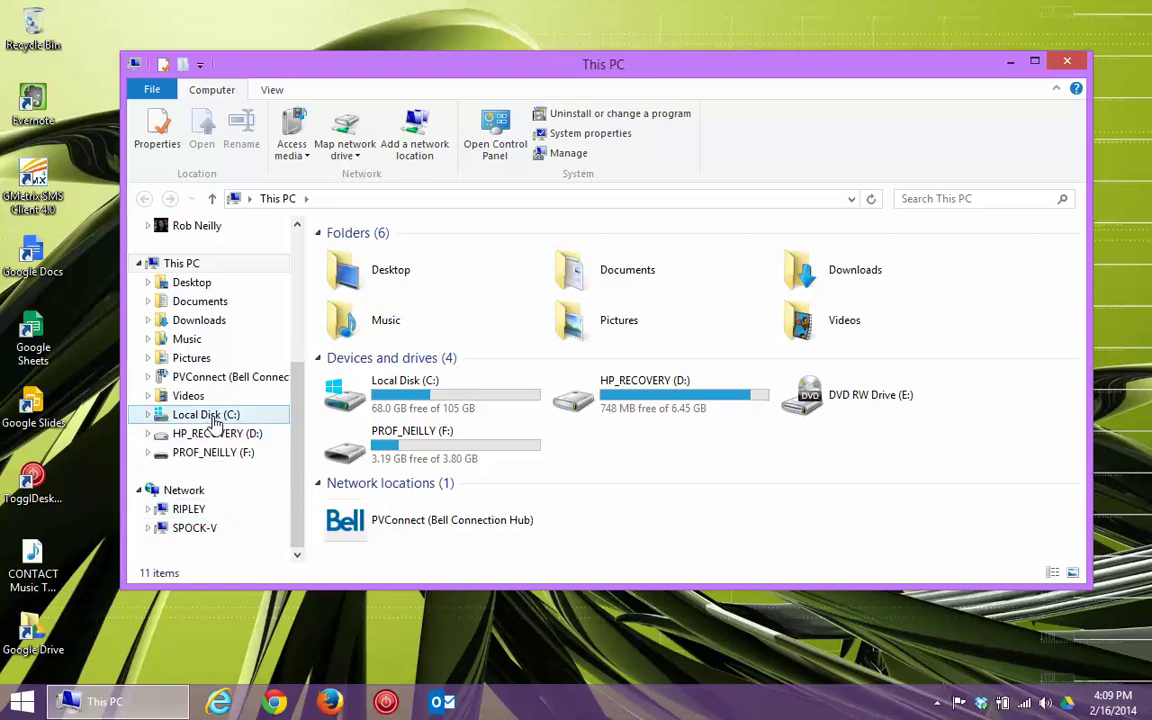
click(212, 416)
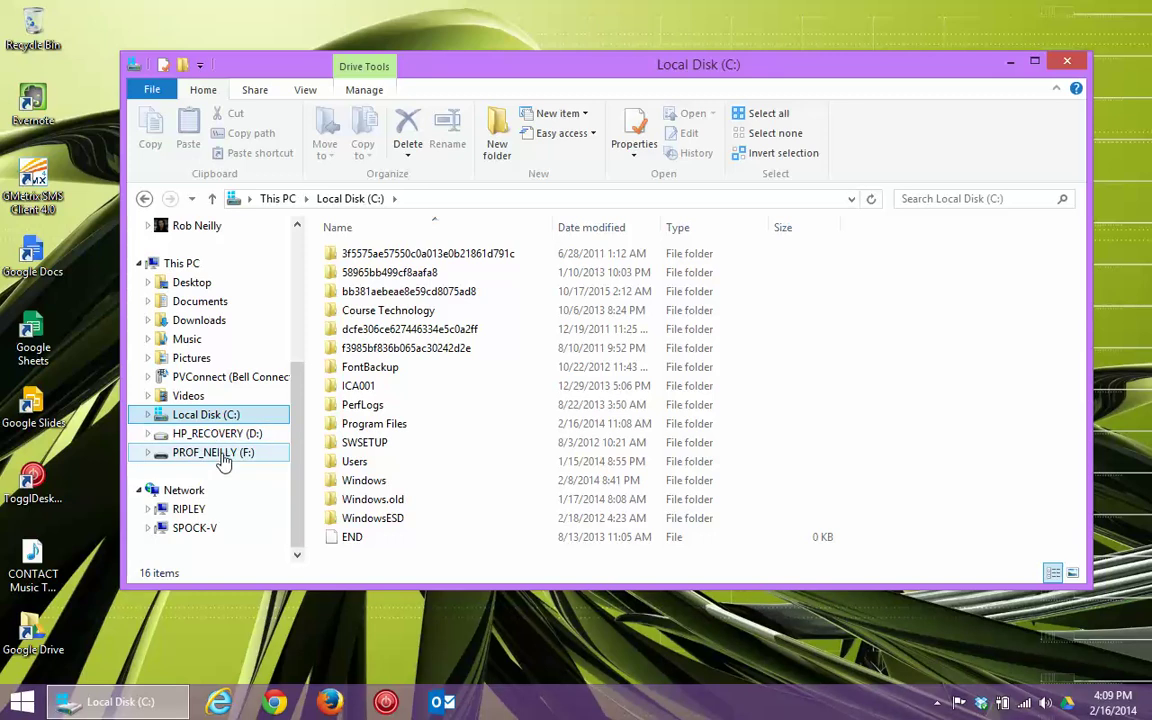
click(224, 461)
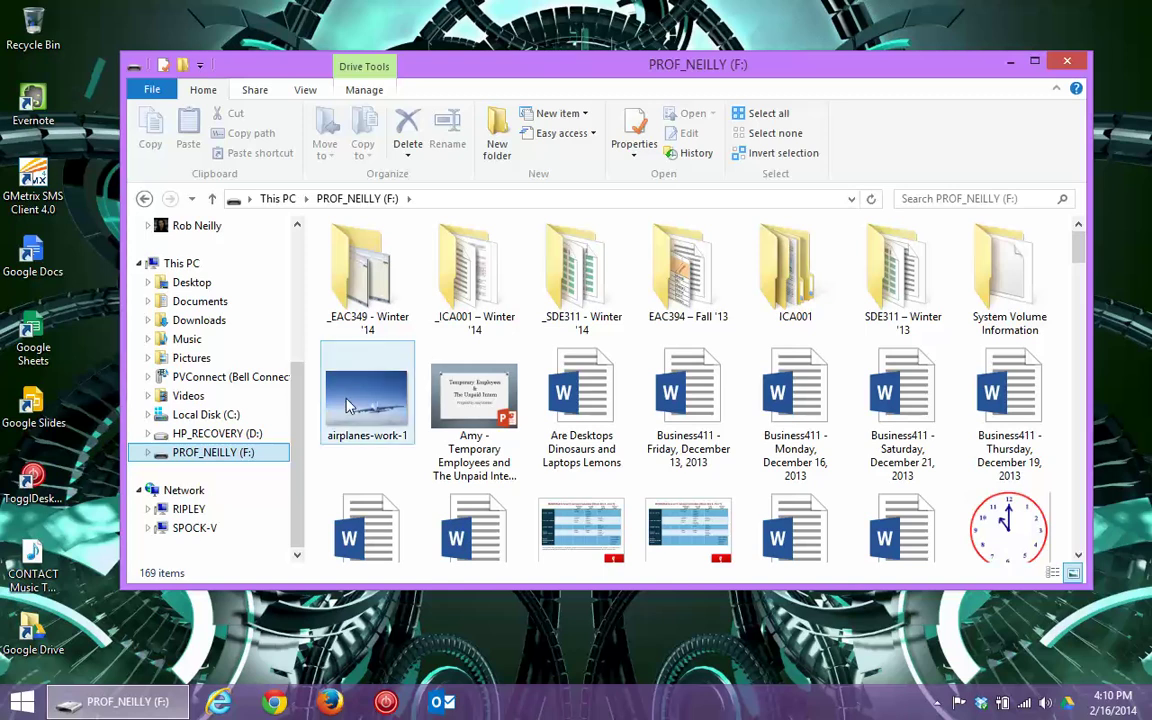
Expand the F: drive, open its _ICA001 – Winter '14 folder, and go back up the folder path to This PC
click(148, 454)
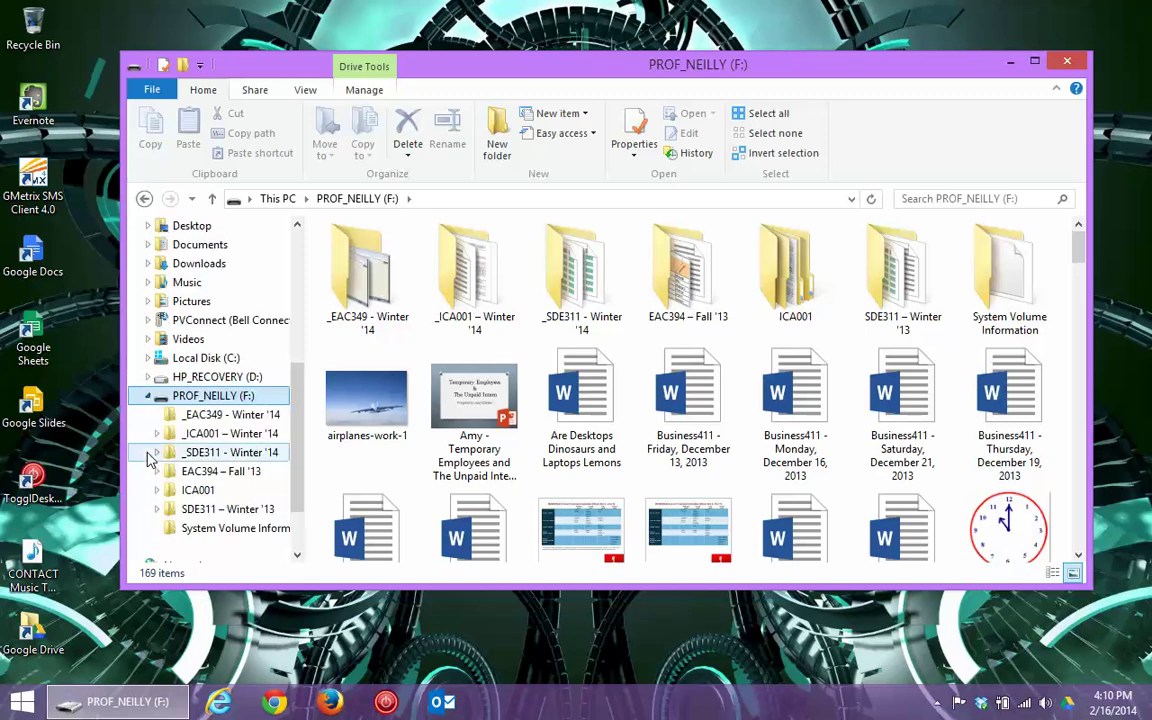
click(205, 436)
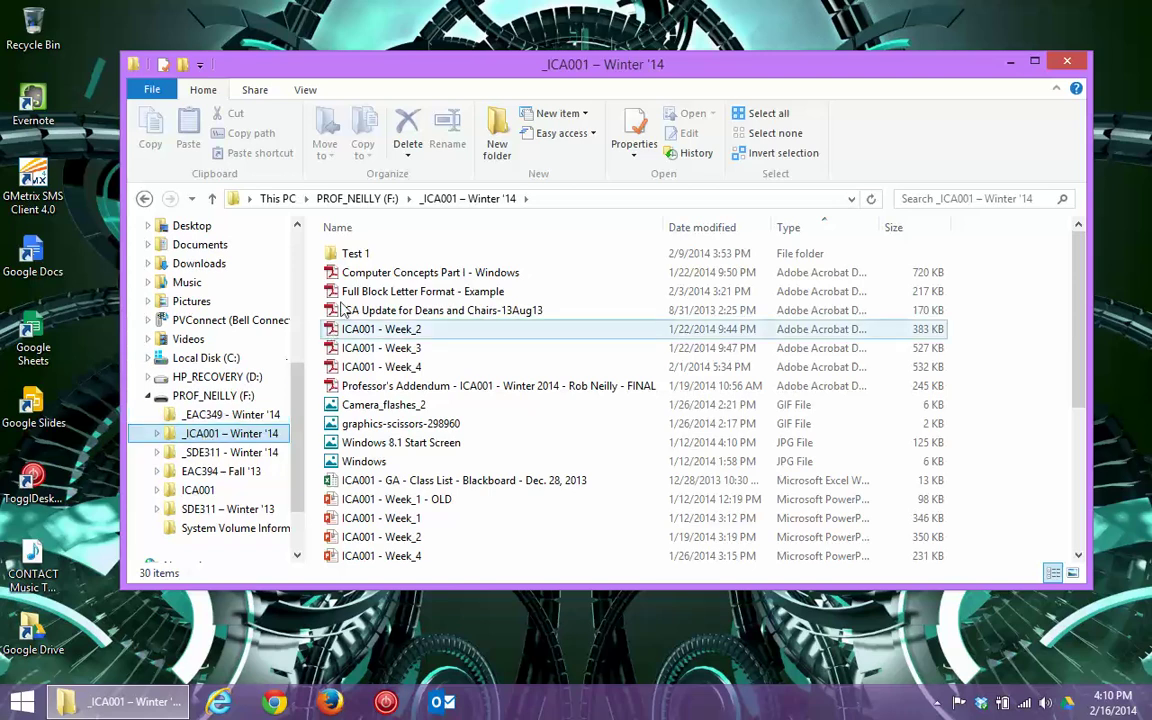
click(366, 256)
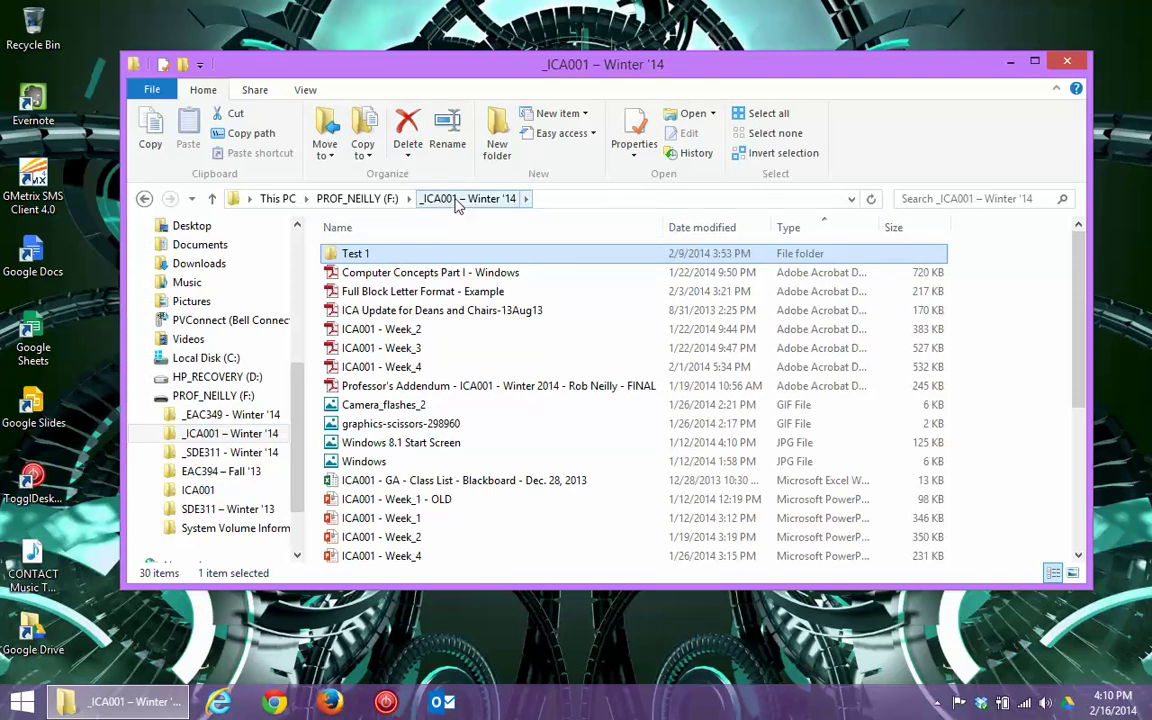
click(360, 200)
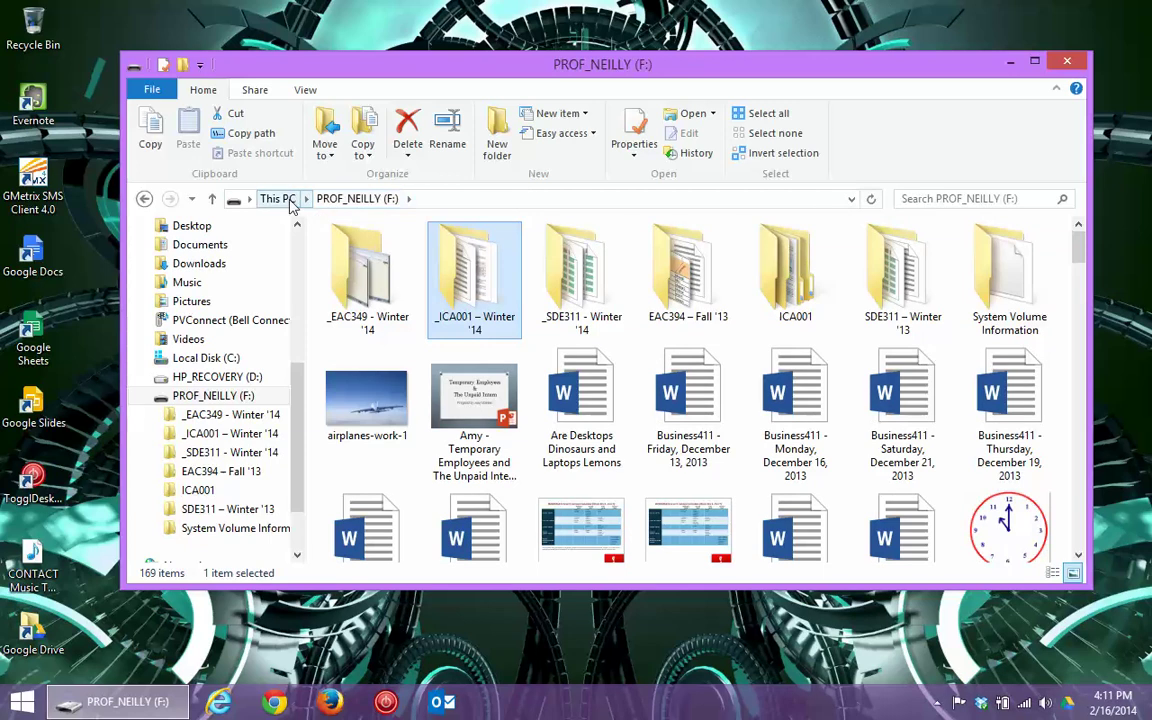
click(277, 199)
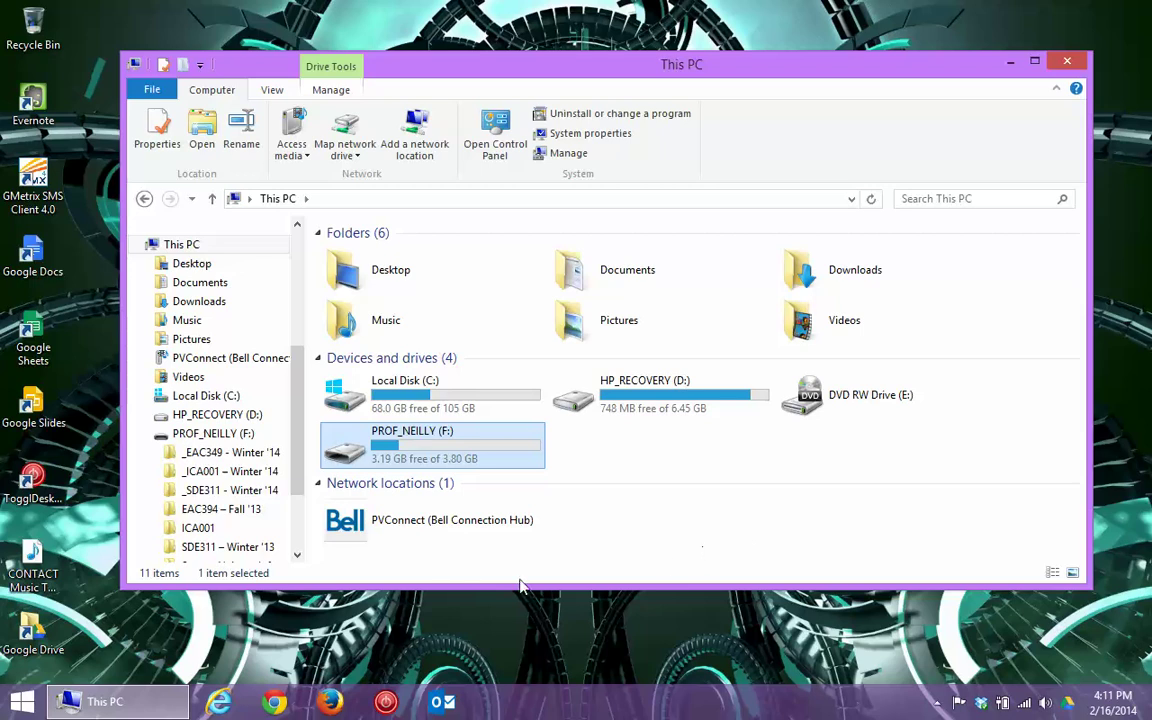
Open F:'s _ICA001 – Winter '14 folder and cycle through its layouts: extra large icons, small icons, tiles, large icons, list, content, medium icons, Details
click(253, 476)
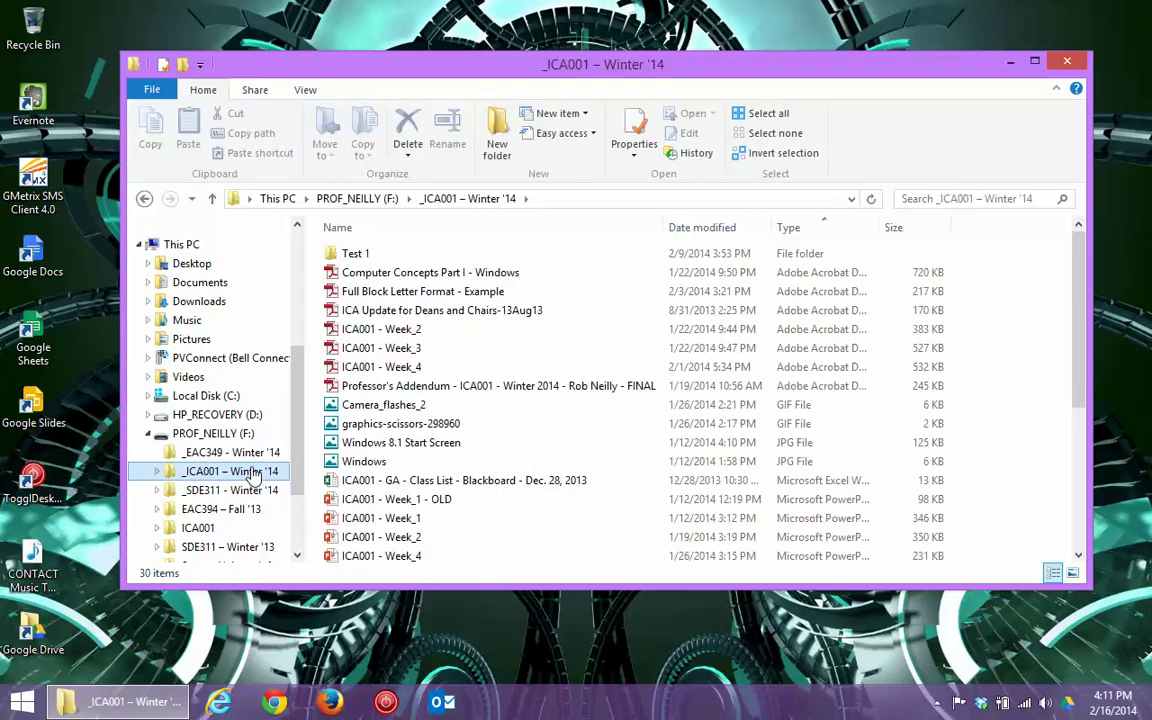
click(306, 90)
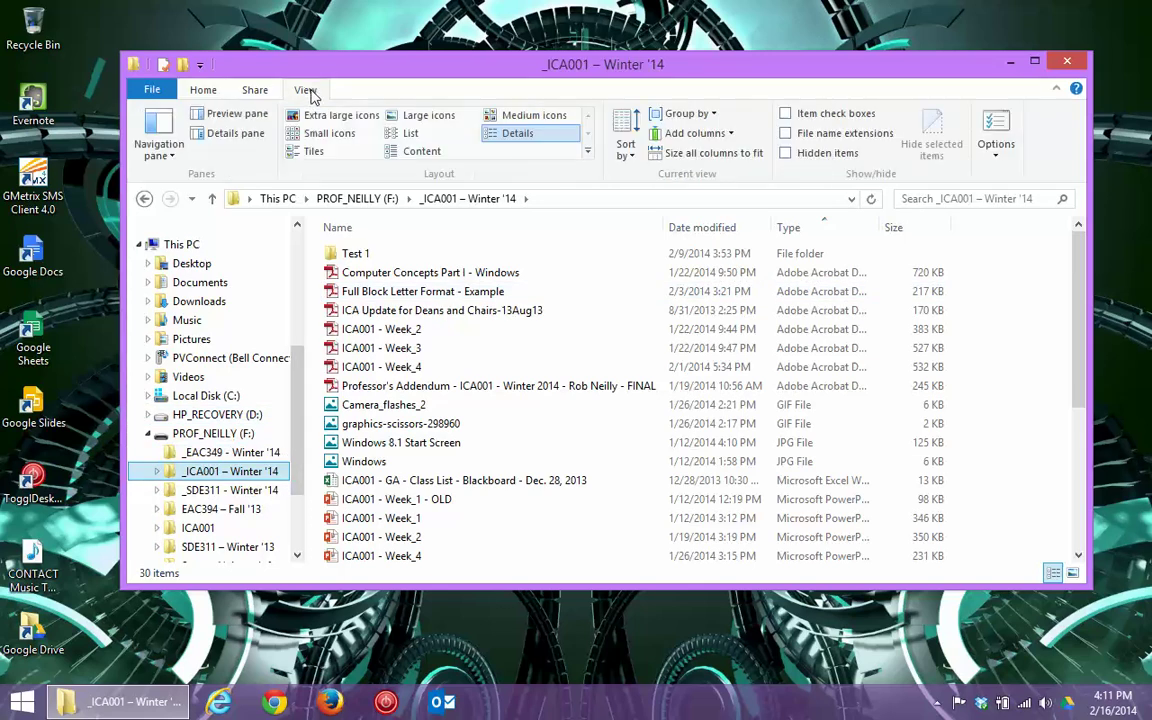
click(316, 116)
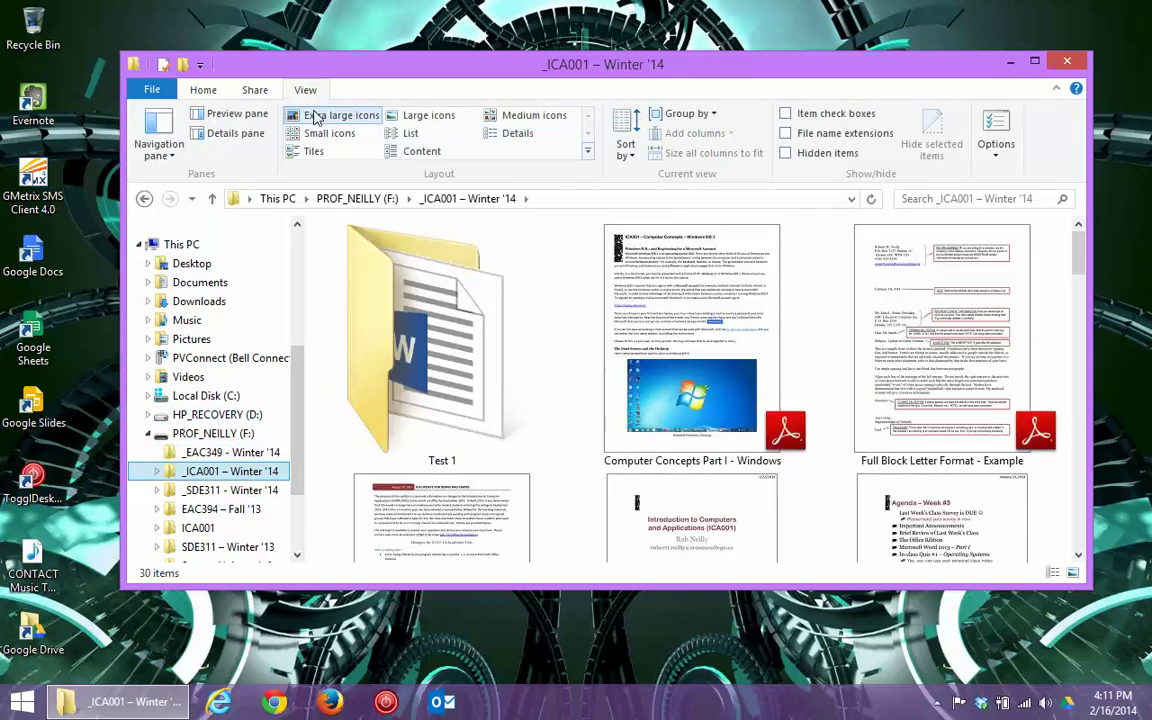
click(321, 135)
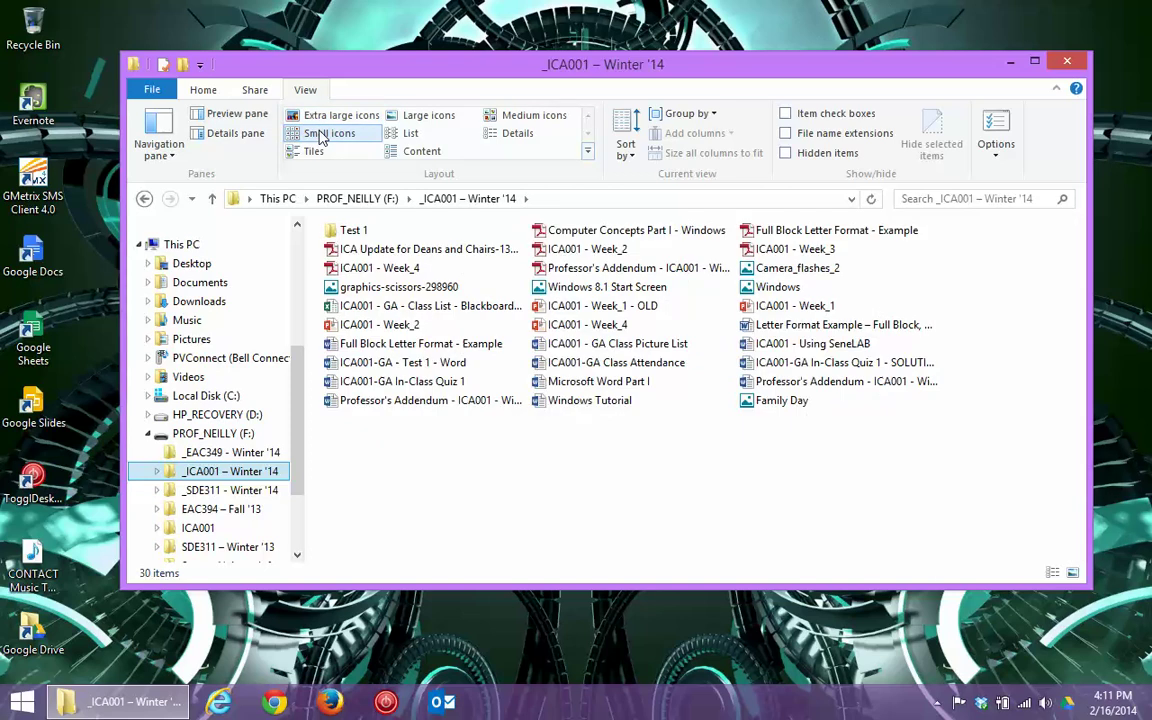
click(316, 151)
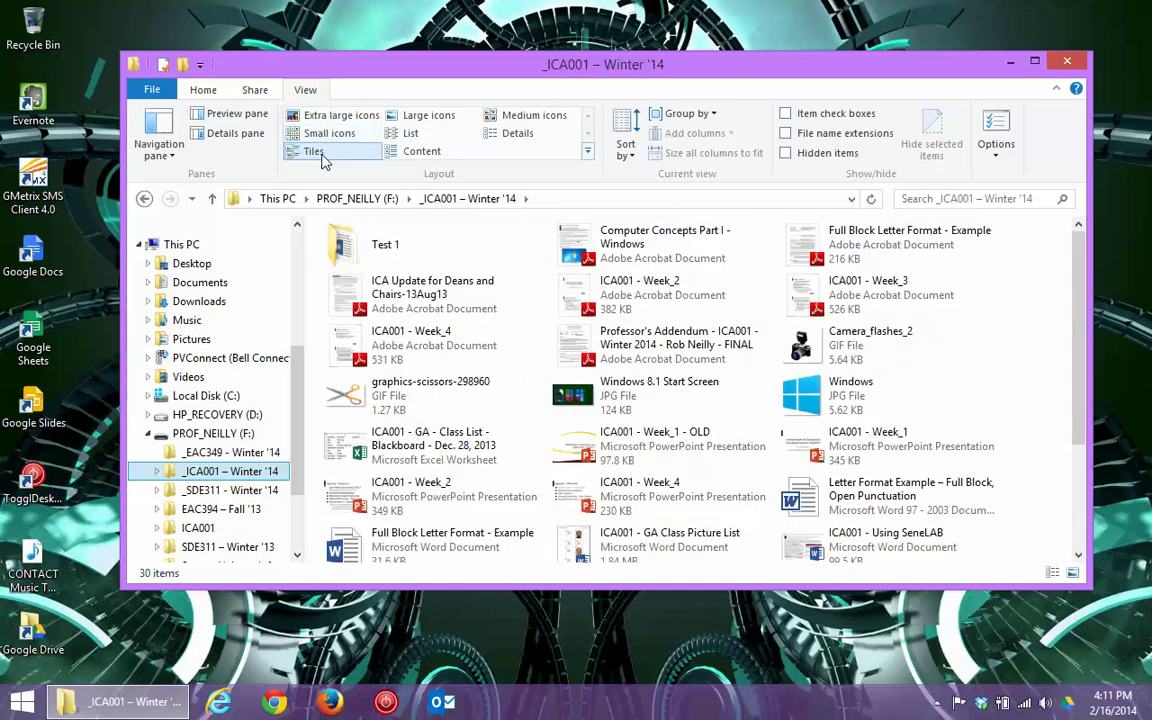
click(410, 117)
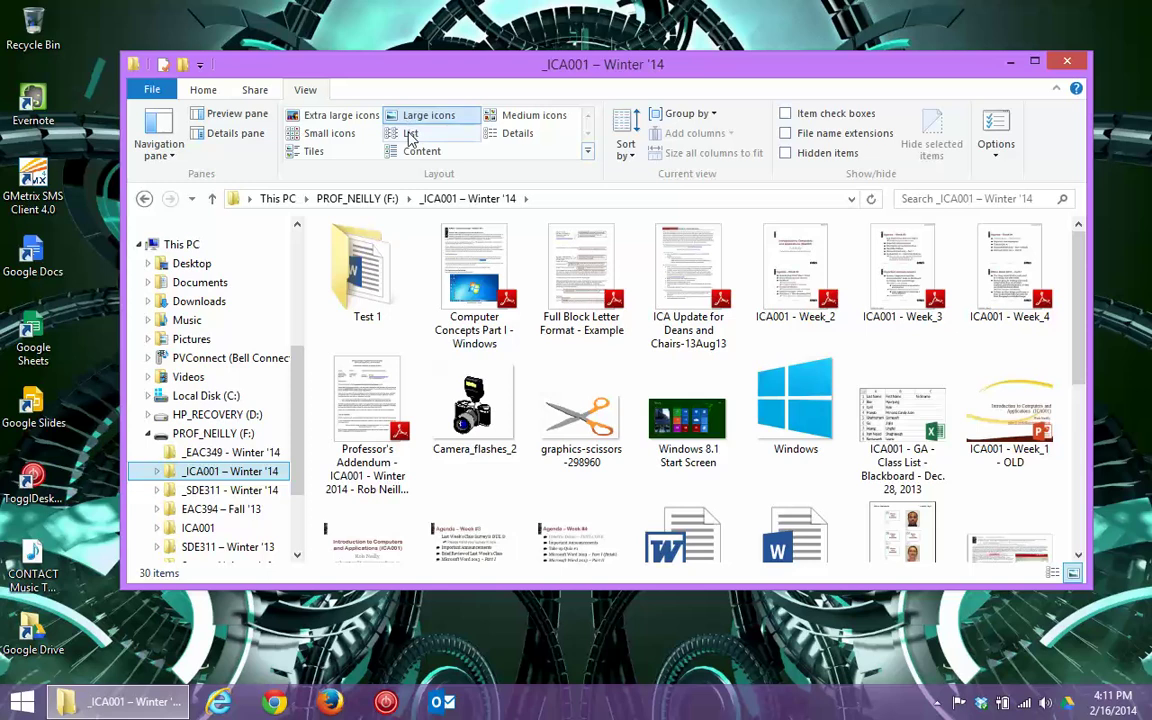
click(410, 135)
click(416, 151)
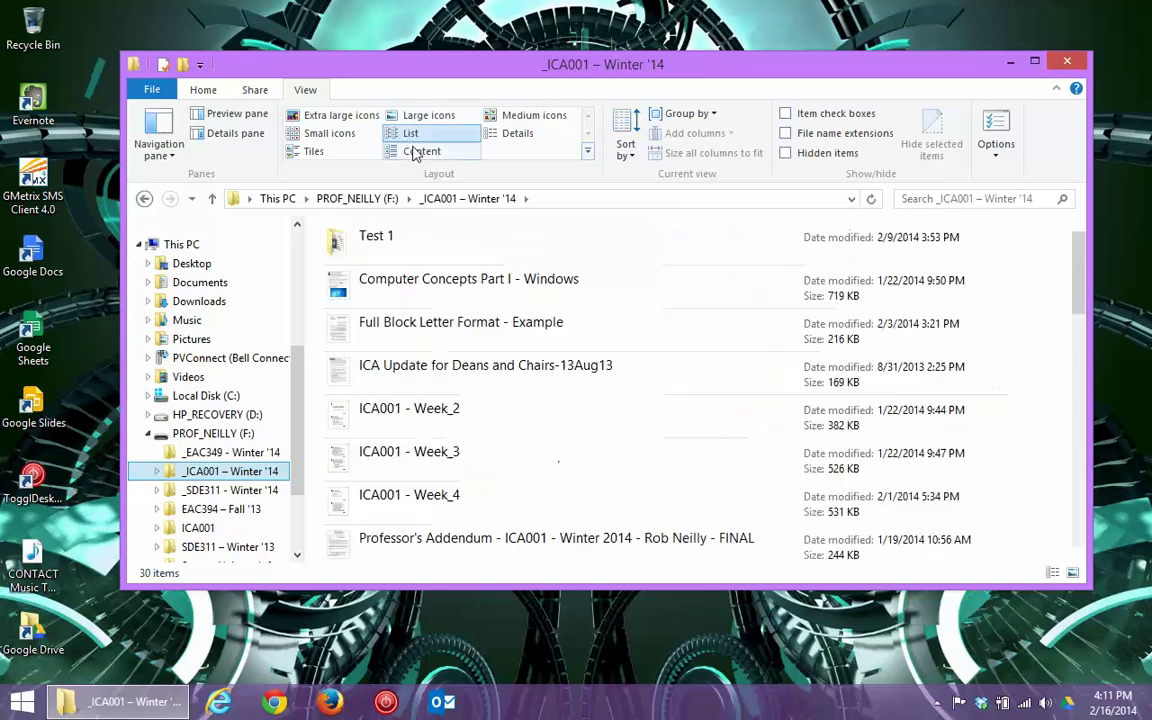
click(501, 117)
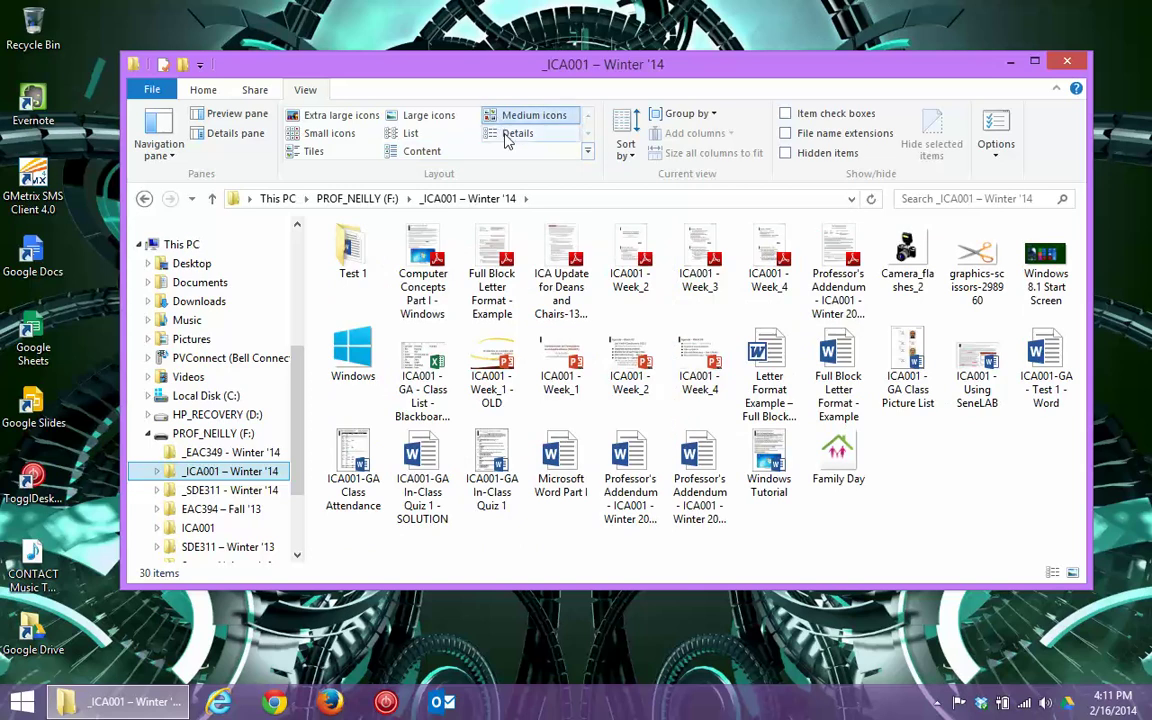
click(515, 134)
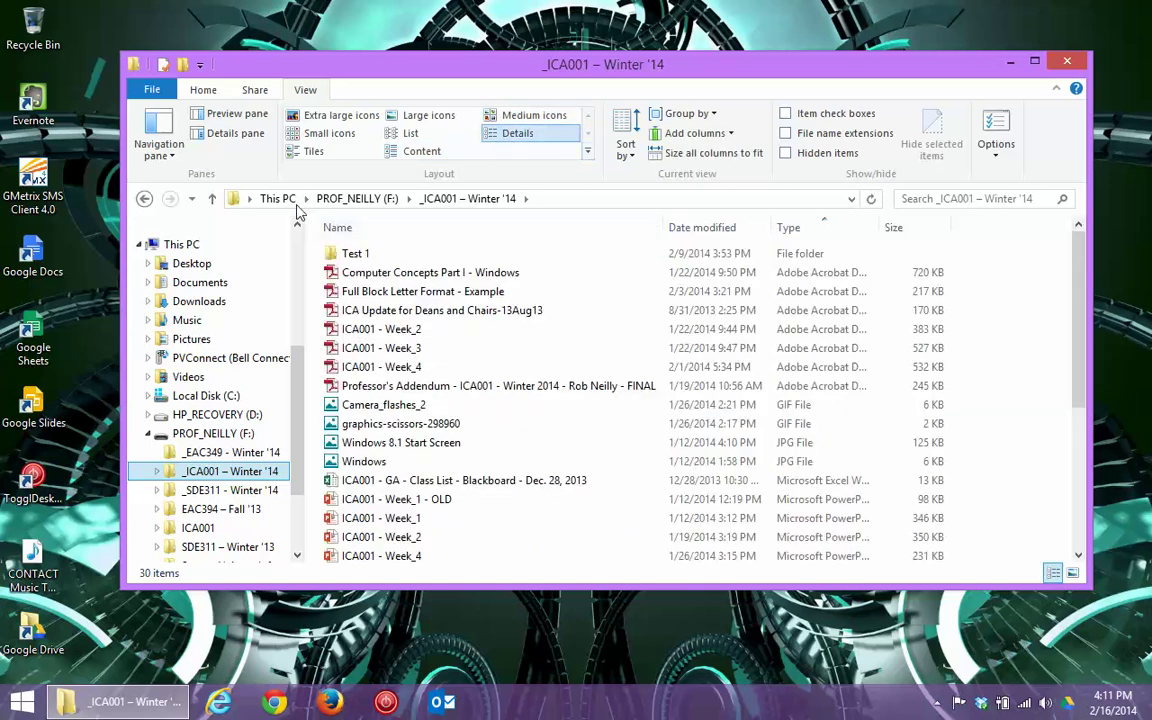
Return to This PC and open the Control Panel from its Computer commands
click(276, 199)
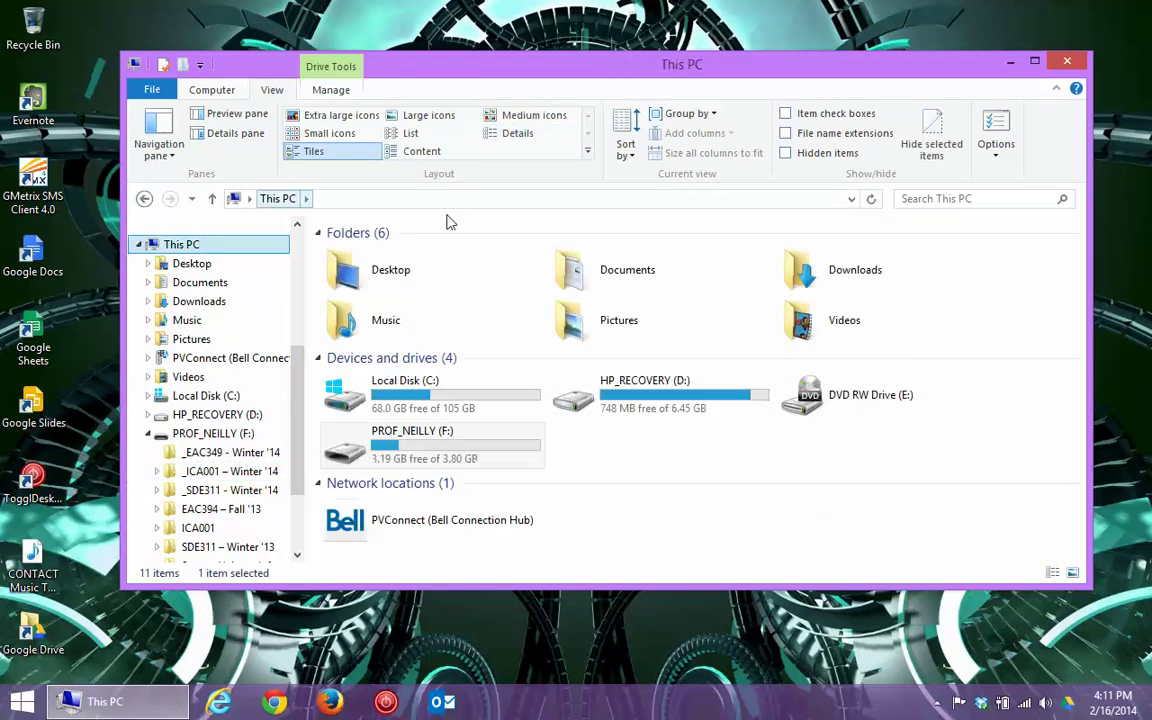
click(226, 95)
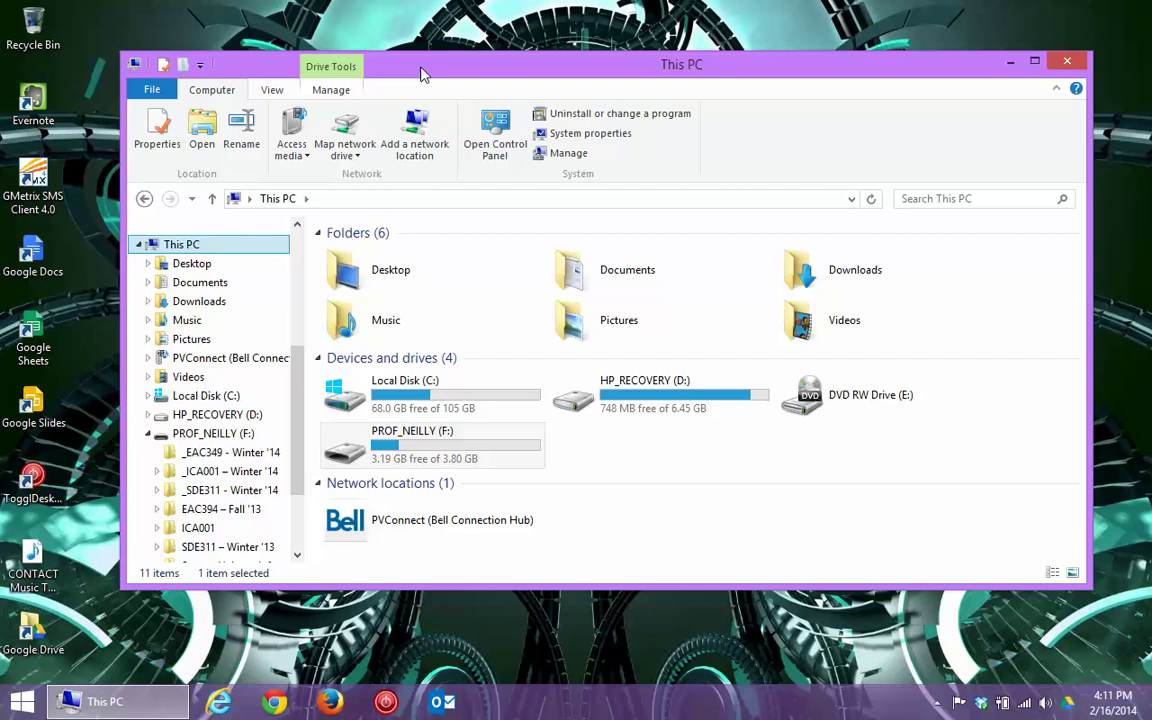
click(483, 127)
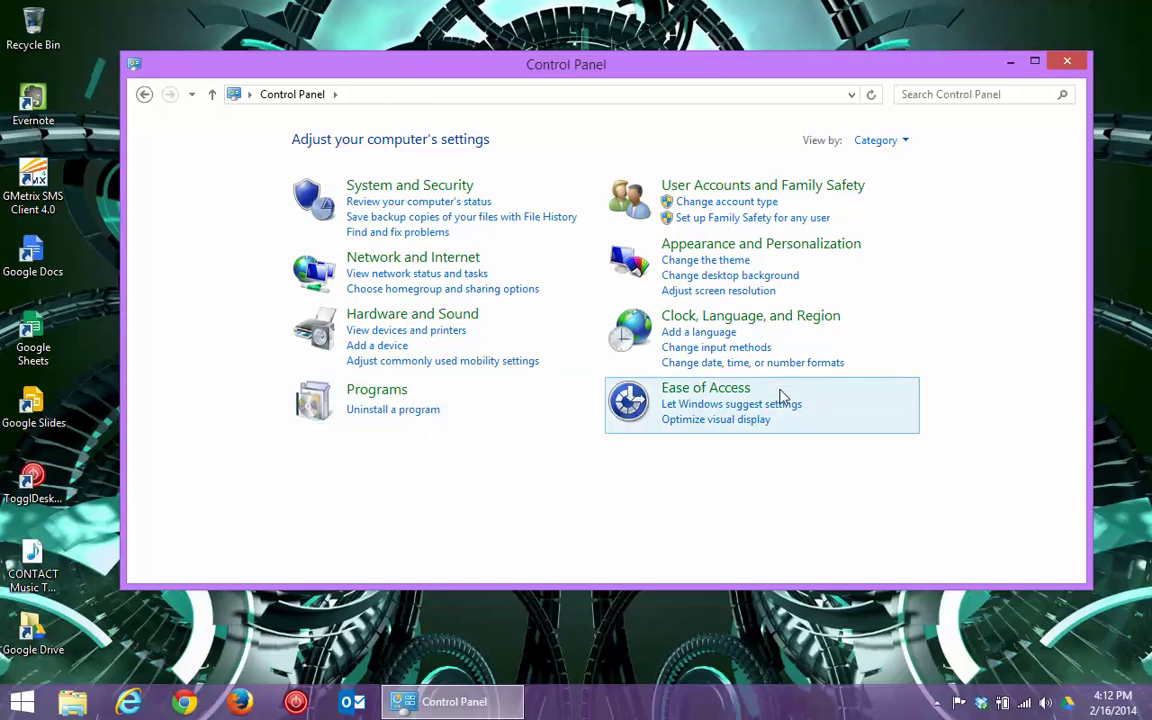
Go up from the Control Panel to the Desktop location, view the Libraries folder, and return to Desktop
click(213, 95)
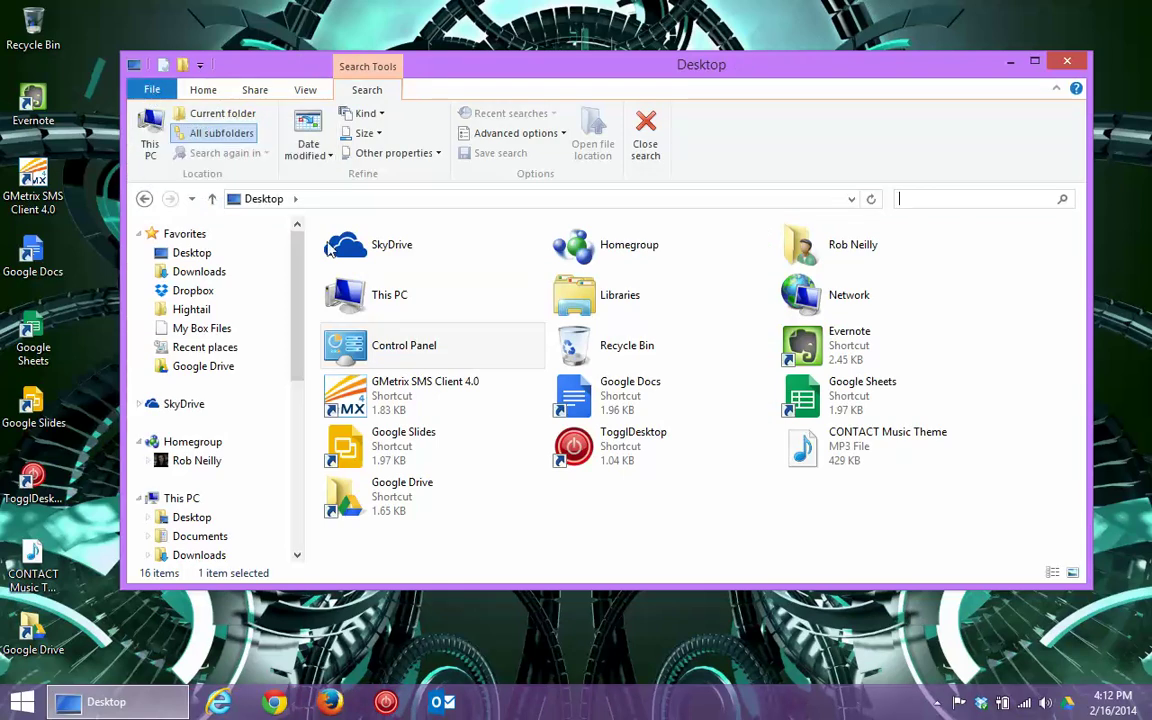
click(584, 305)
double_click(584, 305)
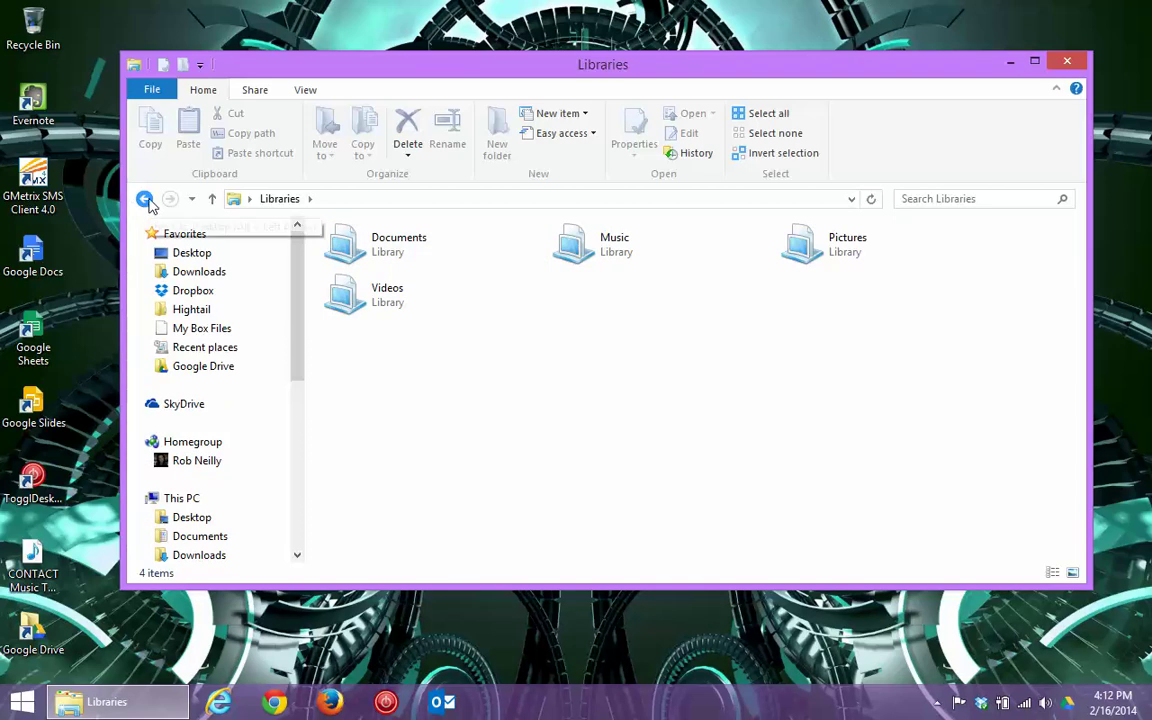
click(146, 200)
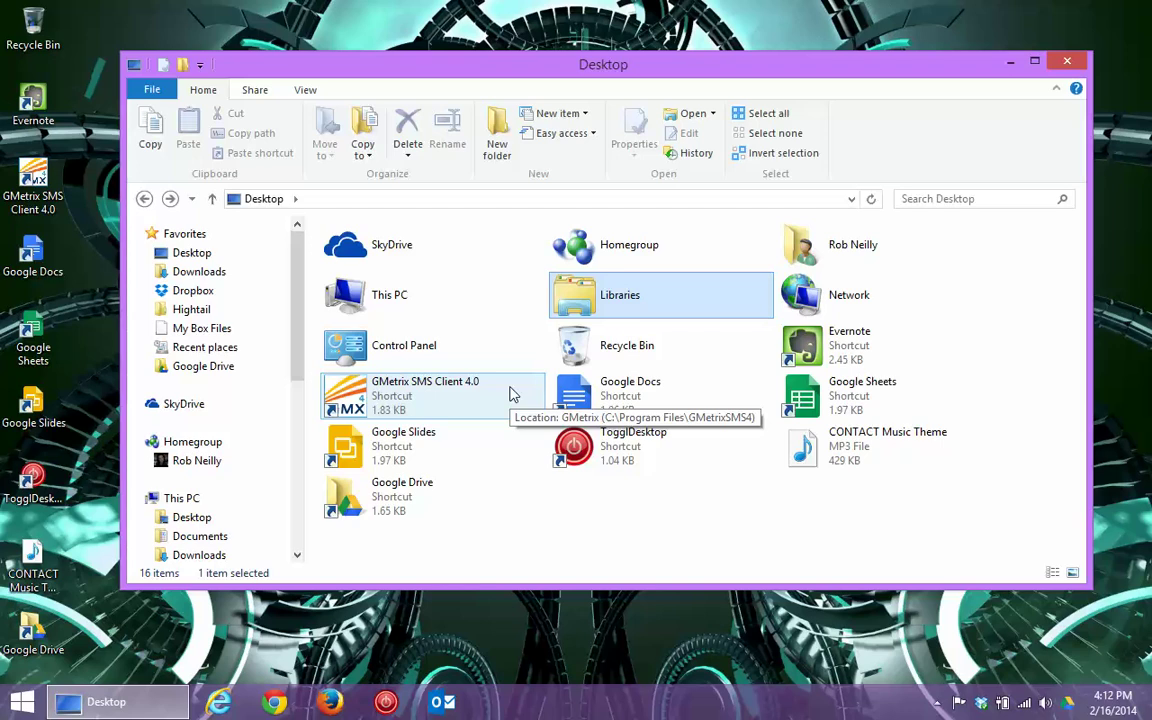
Open the F: drive from the folder tree and select the airplanes-work-1 image
drag(300, 321, 296, 463)
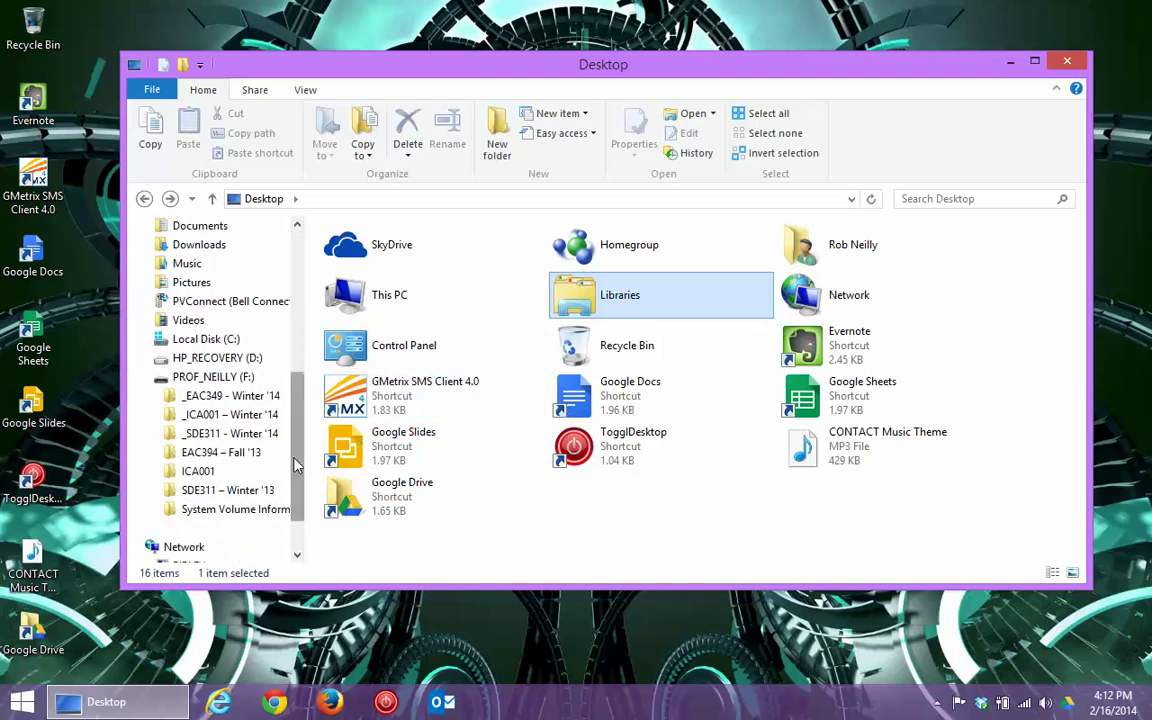
click(213, 380)
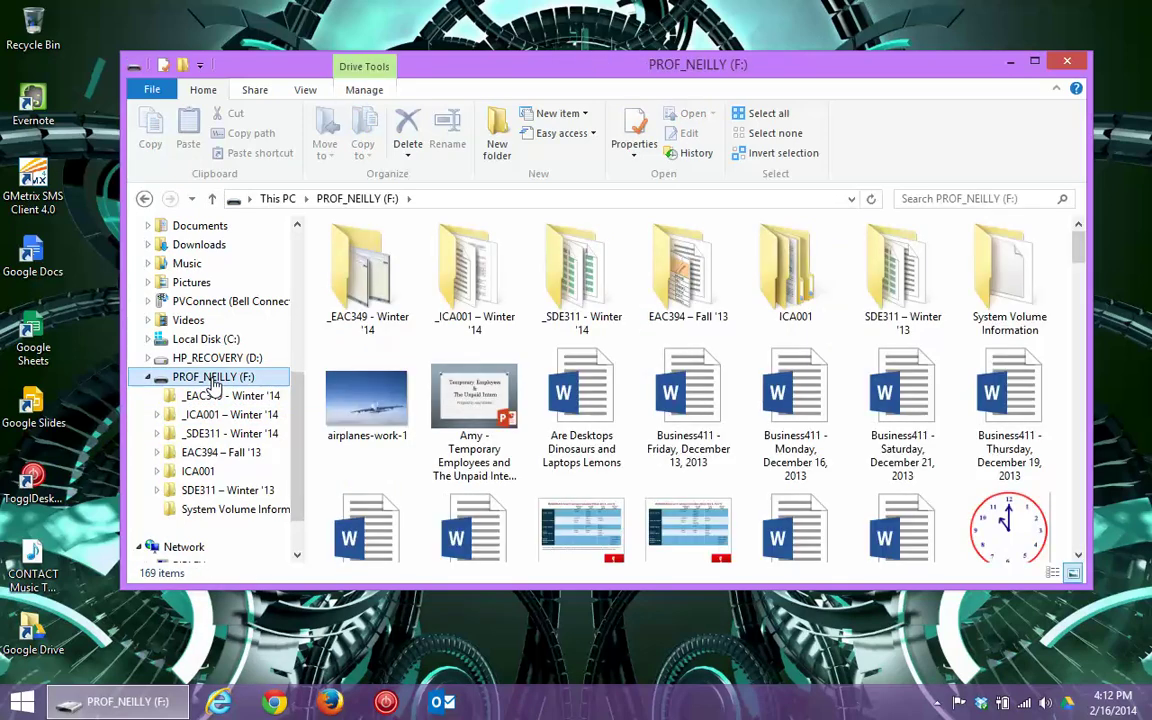
click(372, 416)
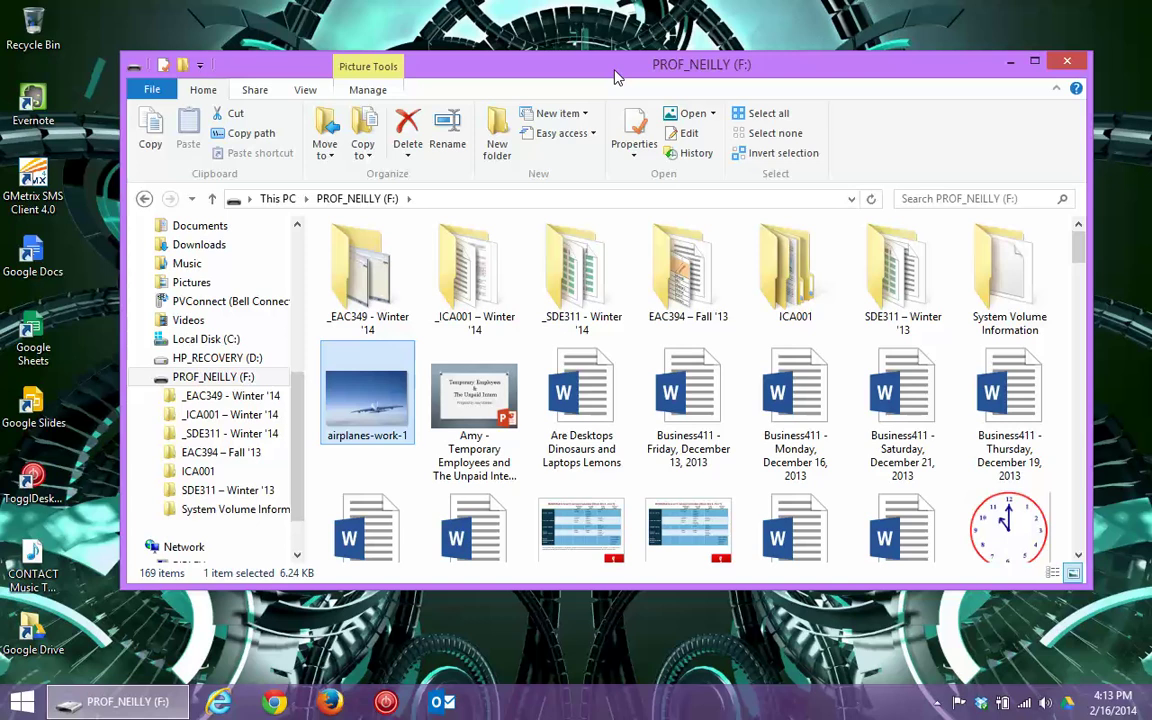
Review the Share, View and Picture Tools commands for the selected airplanes-work-1 image, then close the File Explorer window
click(255, 91)
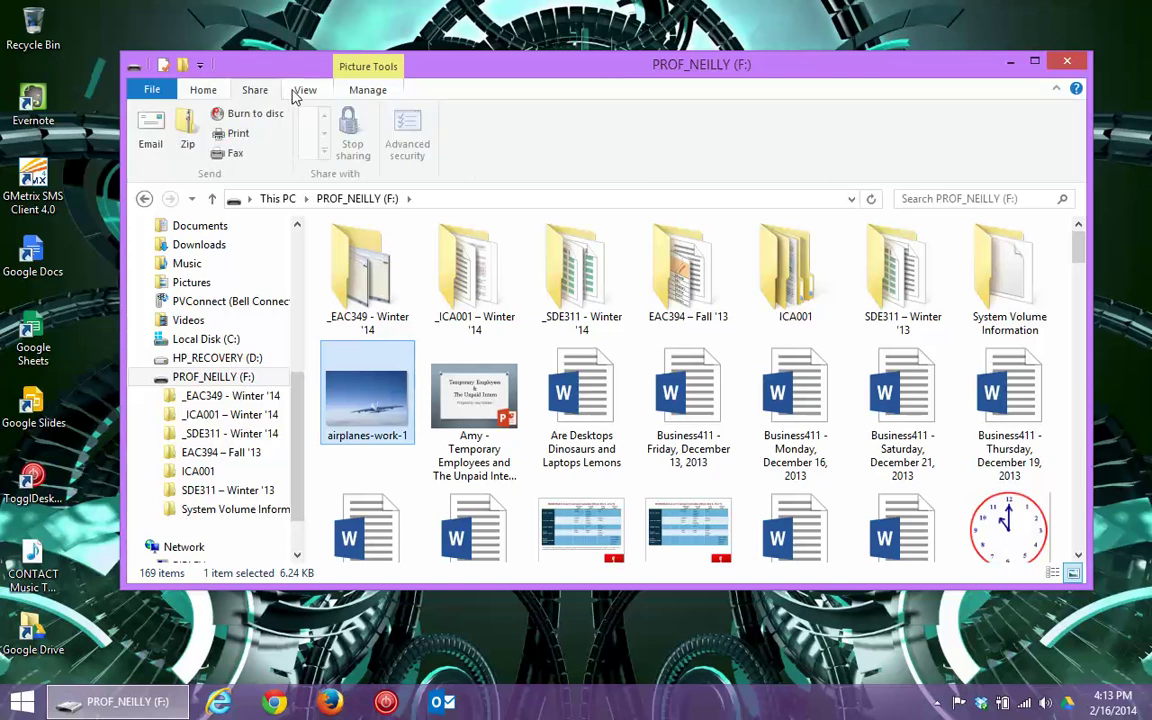
click(297, 94)
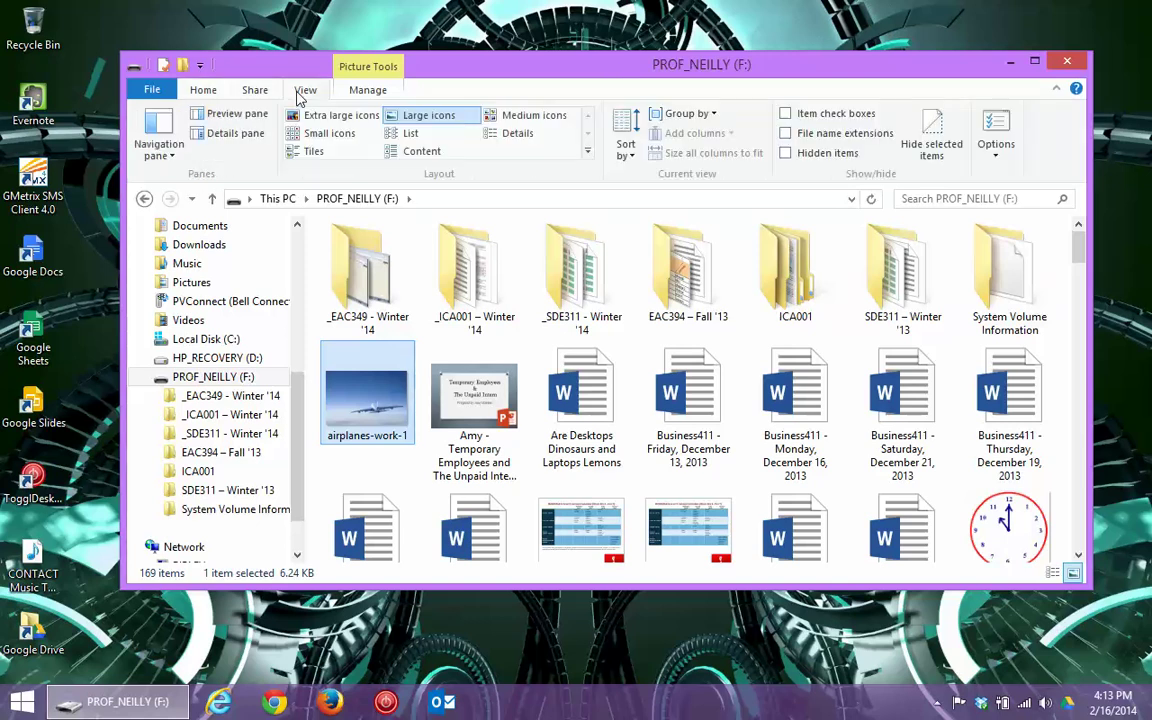
click(352, 92)
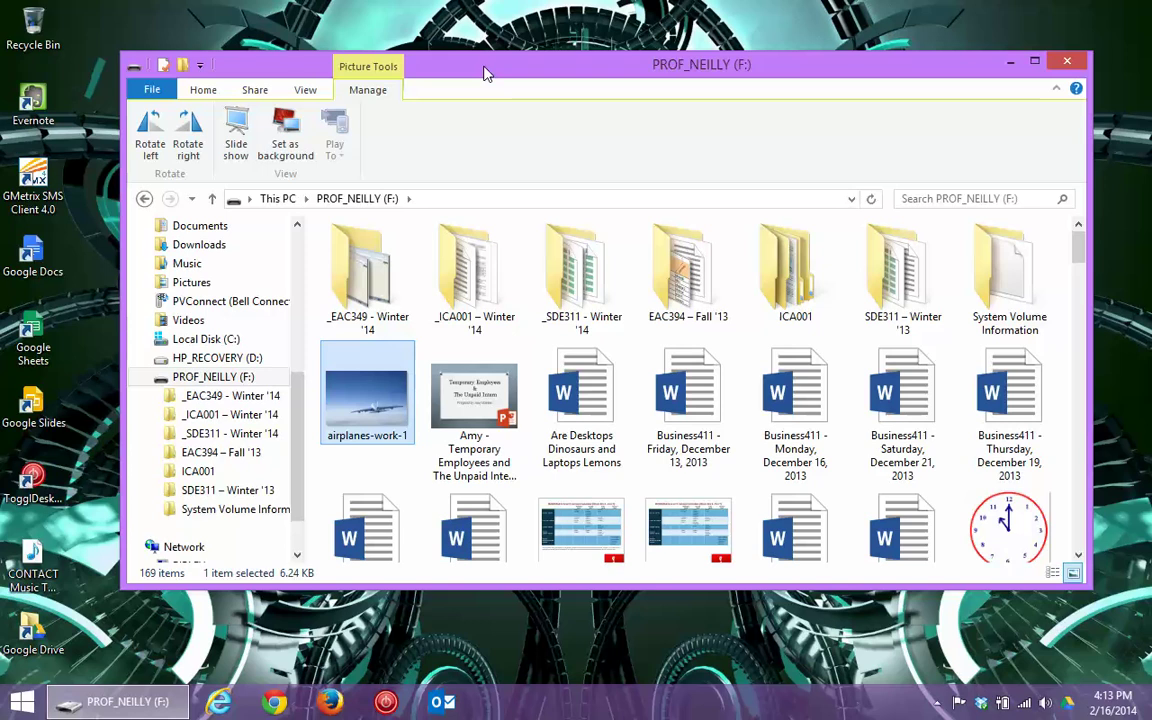
click(1064, 62)
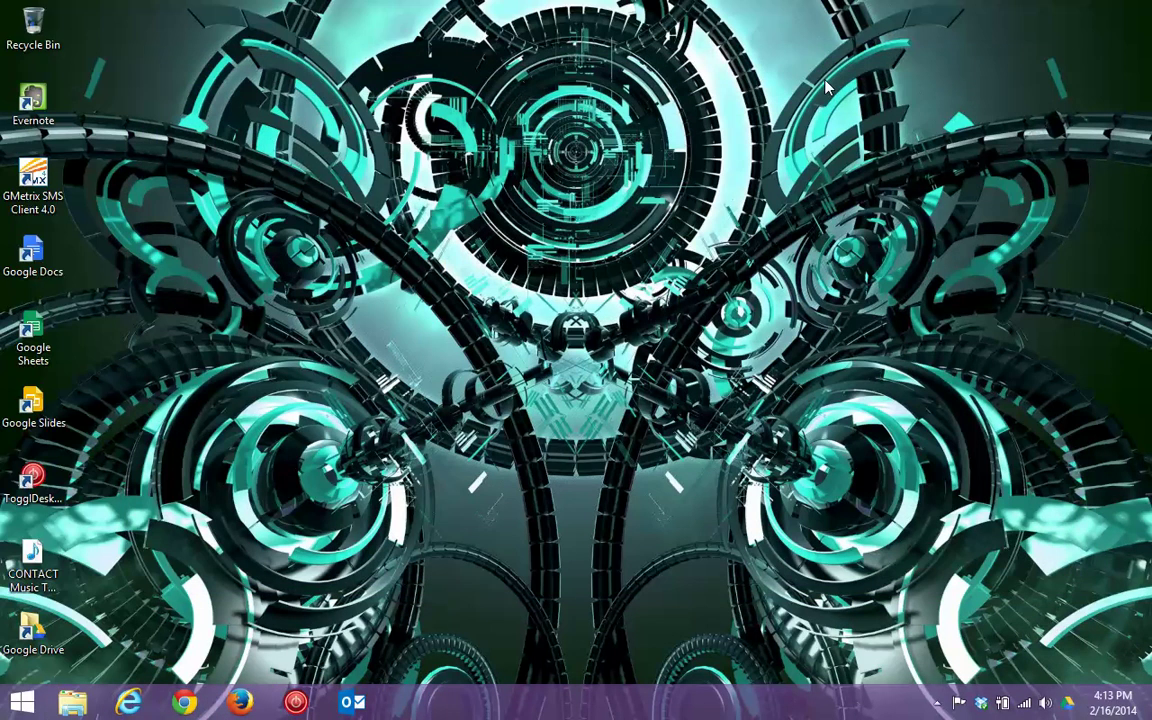